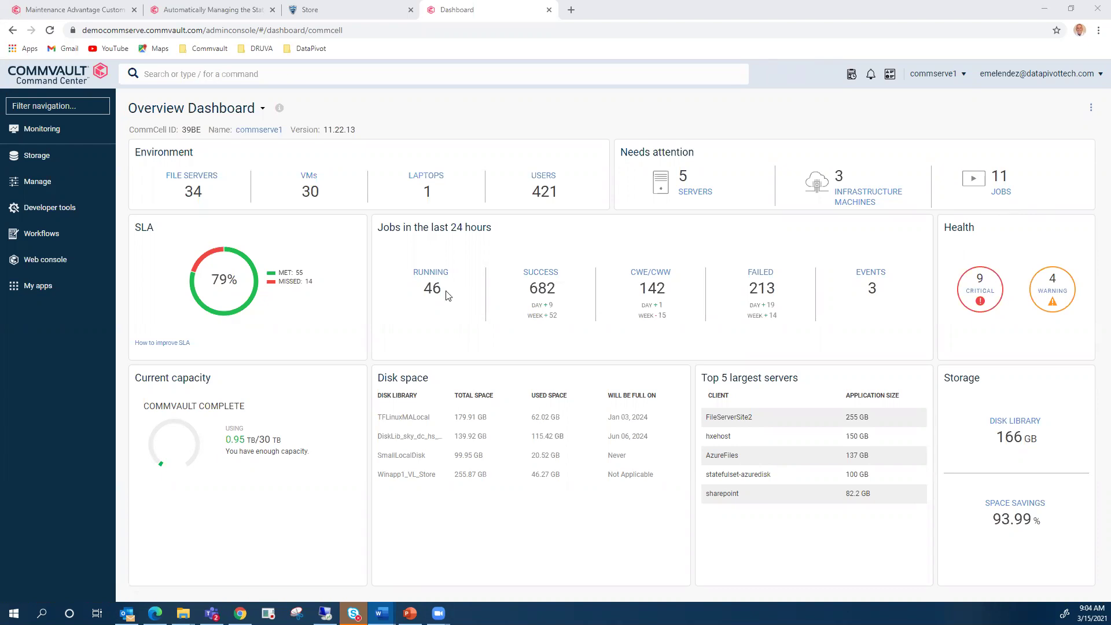
# Open the KPI based MediaAgent state management panel under System > Maintenance to show its storage policy associations
pyautogui.click(37, 183)
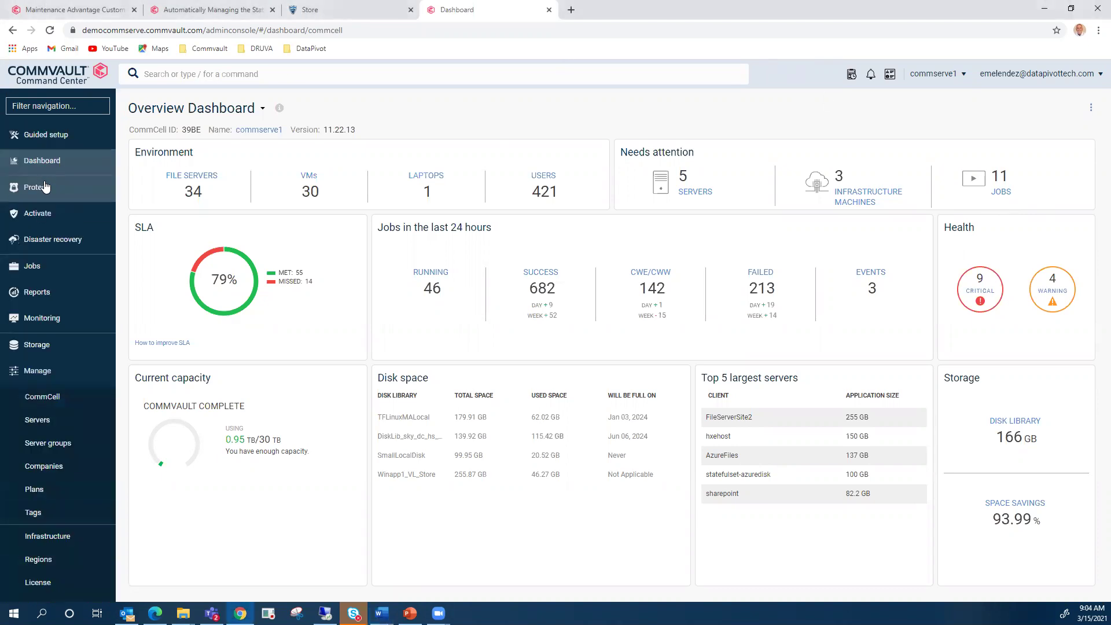
pyautogui.scroll(-2, 40, 513)
pyautogui.click(47, 519)
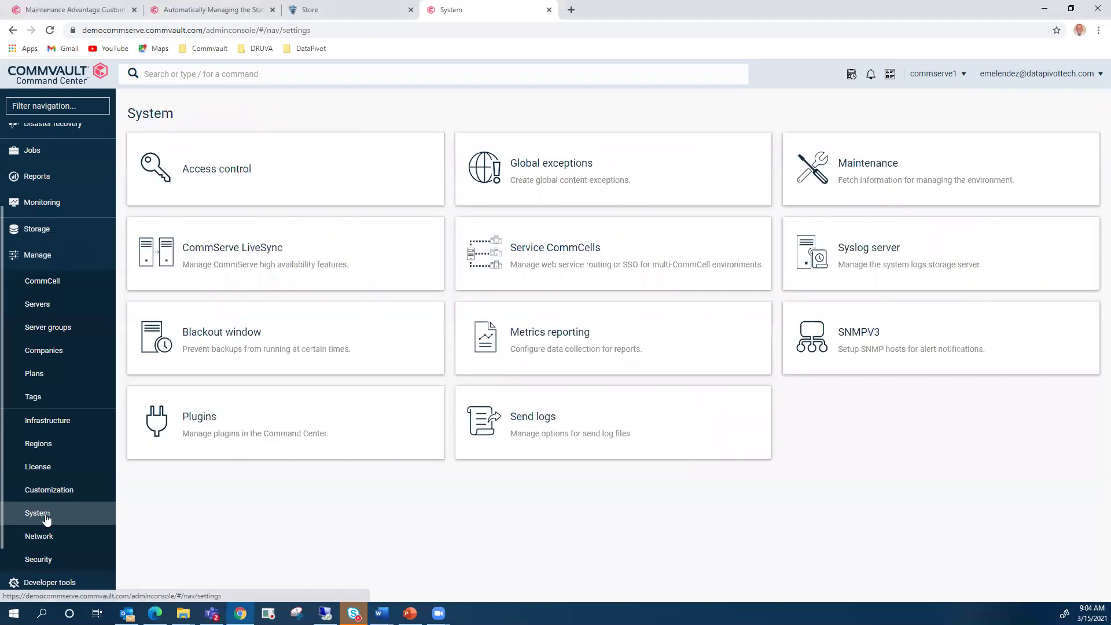
pyautogui.click(959, 182)
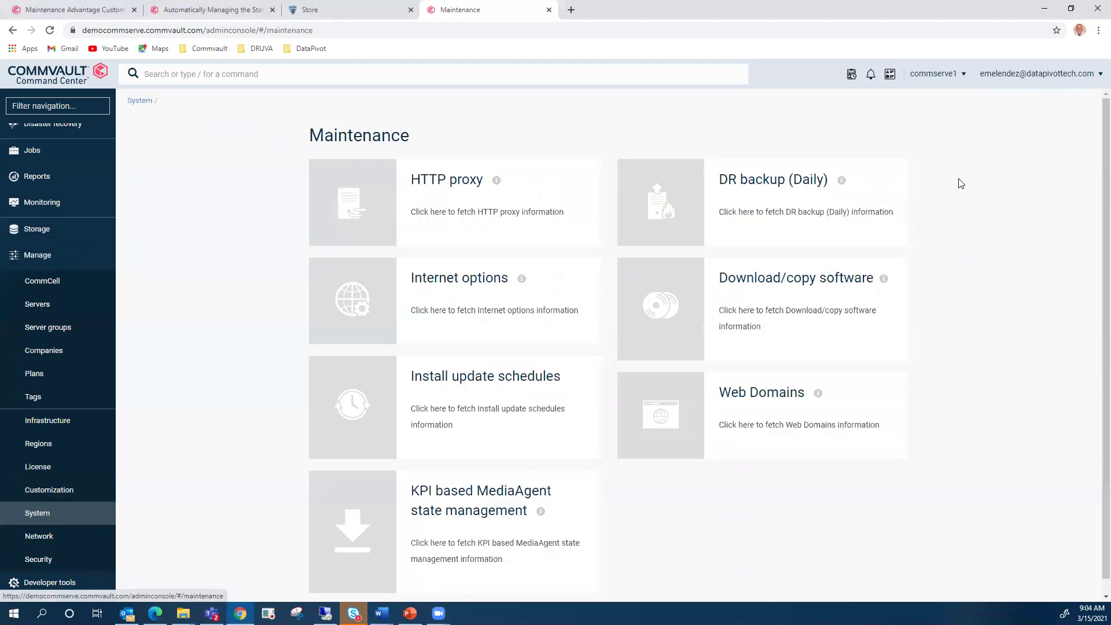
pyautogui.click(484, 516)
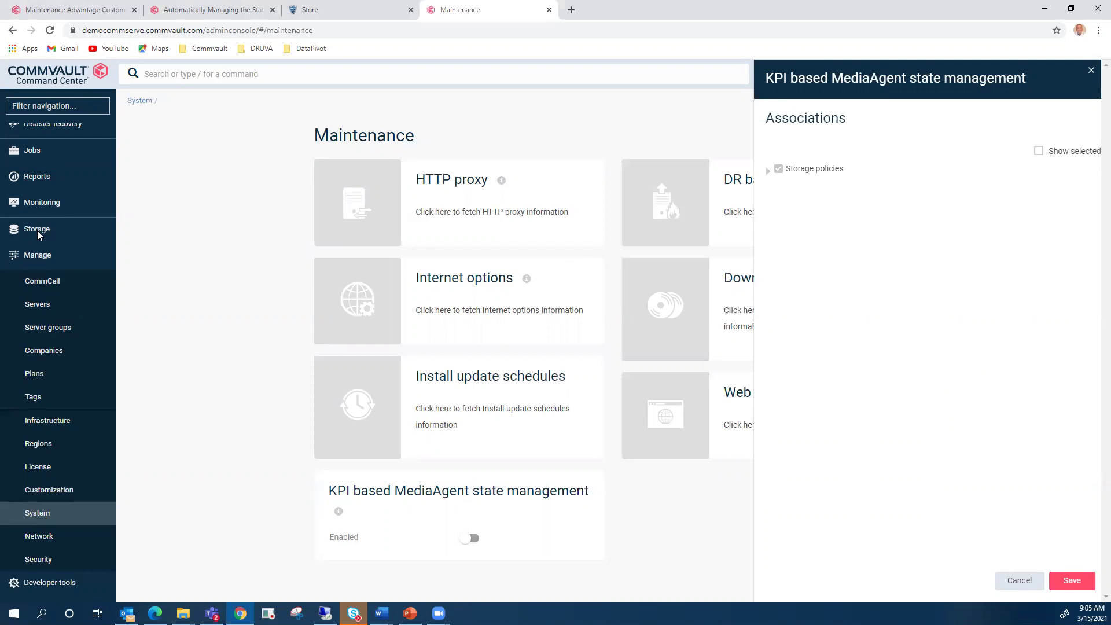
# Close the KPI panel and list the servers, showing oracledb1dr on 11.21.0 needing an update
pyautogui.click(1091, 71)
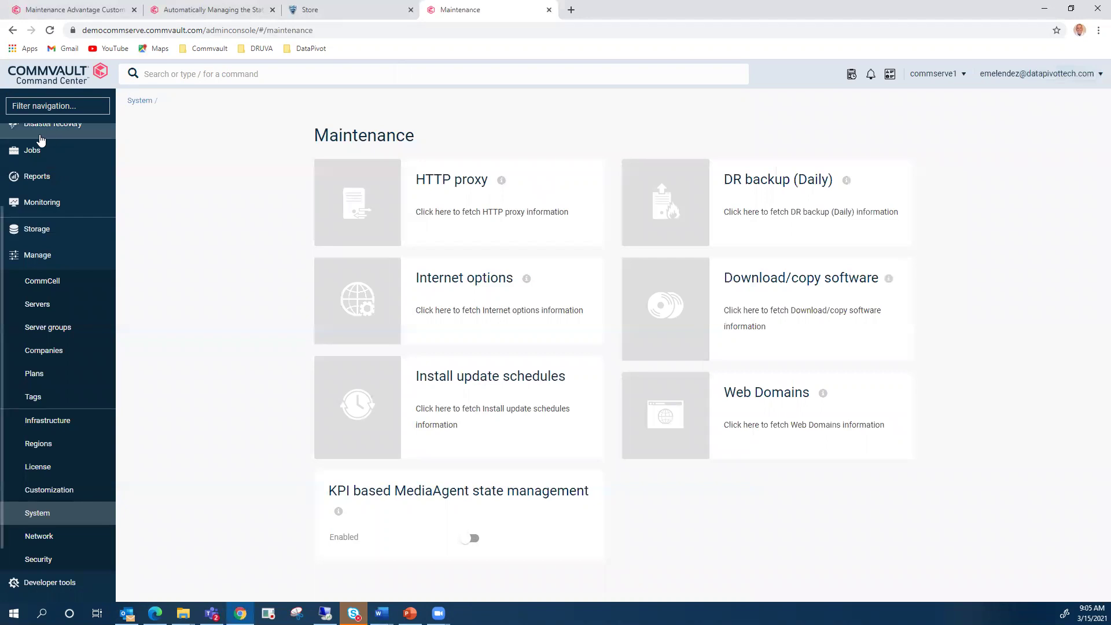
pyautogui.click(30, 305)
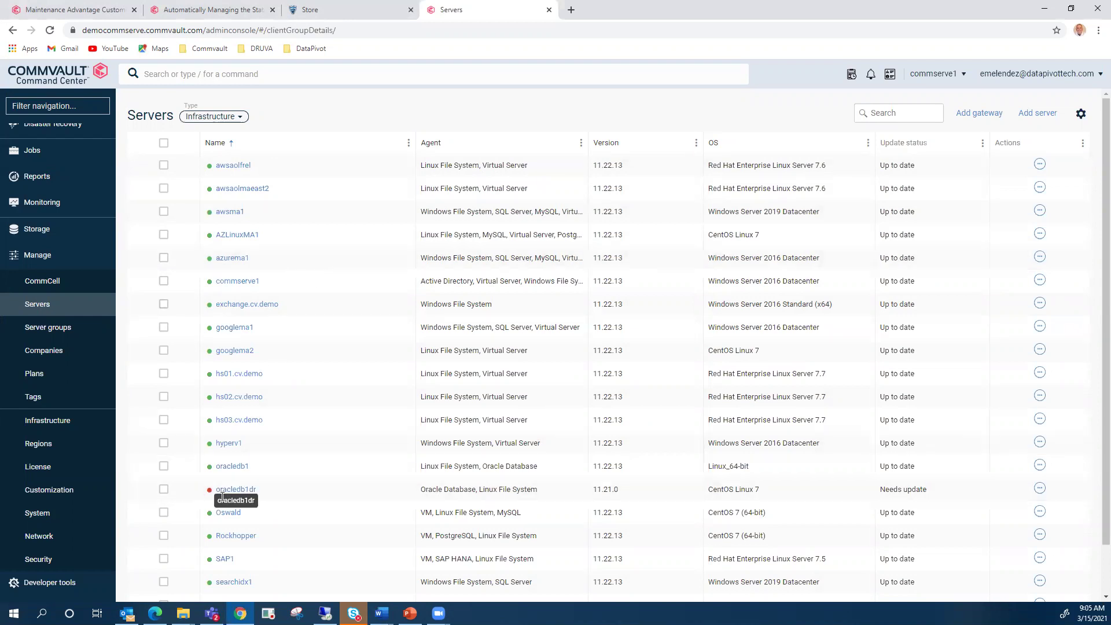
pyautogui.moveTo(210, 493)
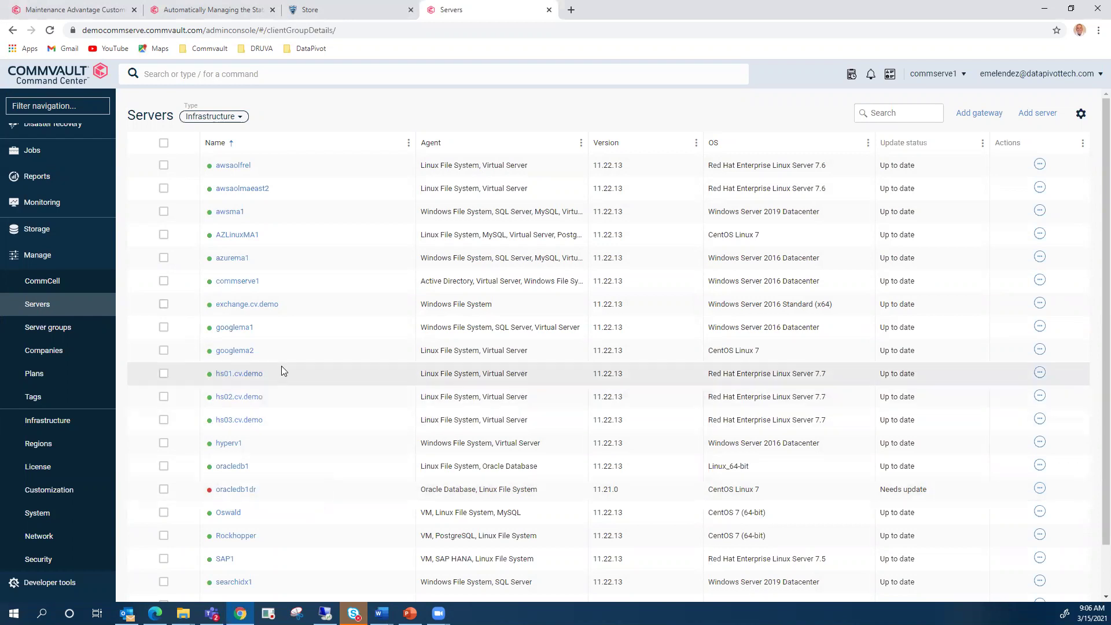
# Clone the HyperScale Dashboard from its actions menu as a new dashboard named 'Test'
pyautogui.click(71, 75)
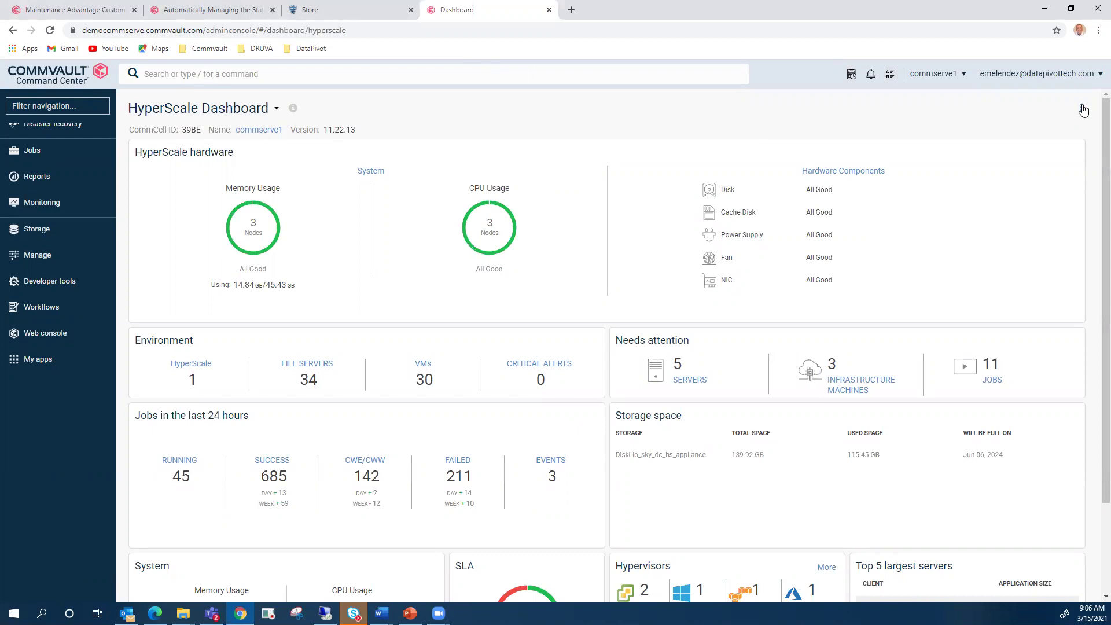
pyautogui.click(1082, 109)
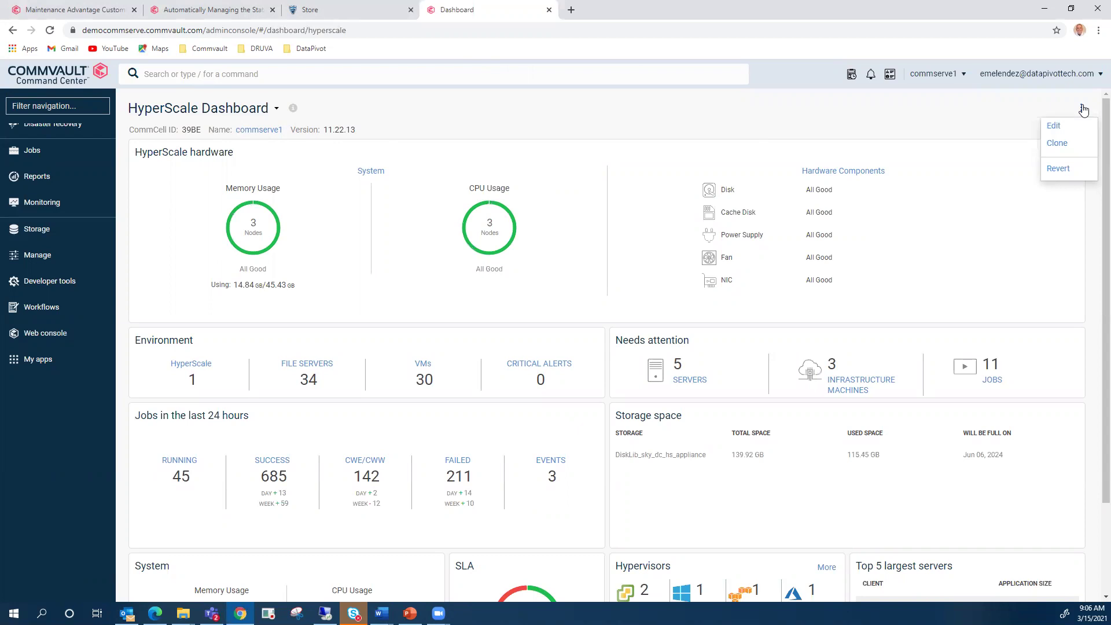
pyautogui.click(1064, 144)
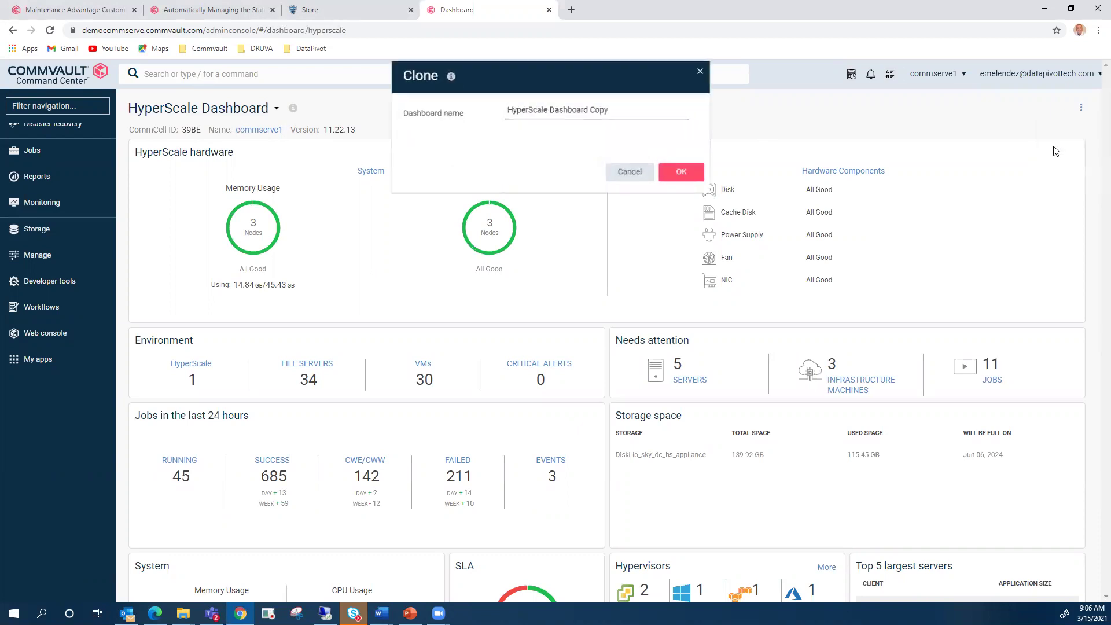
pyautogui.hotkey('ctrl', 'a')
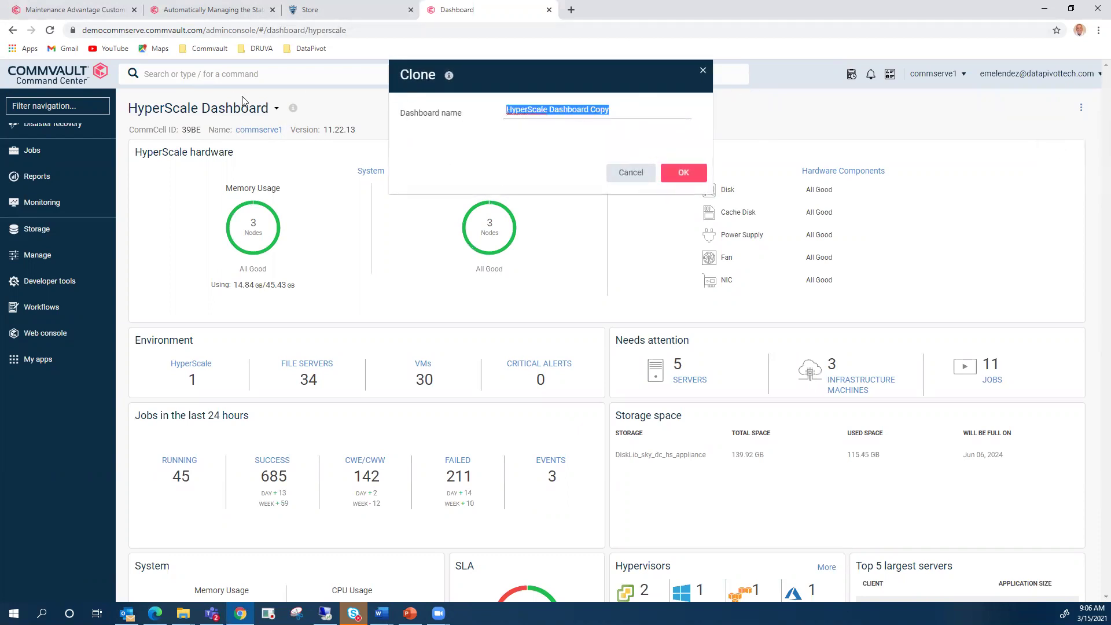
pyautogui.write('Test')
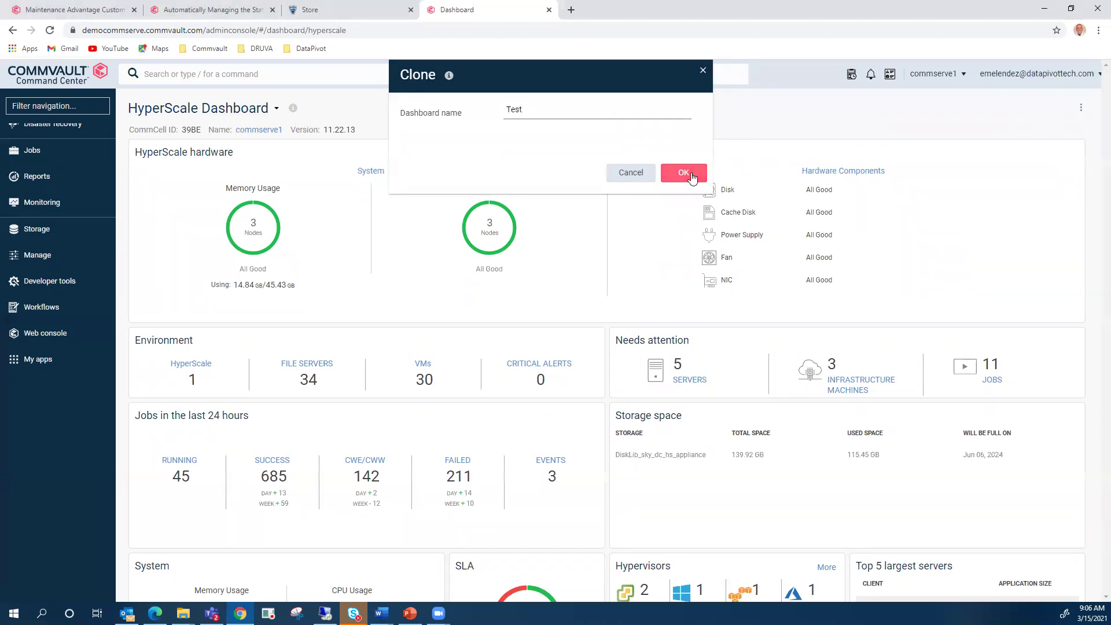
pyautogui.click(692, 178)
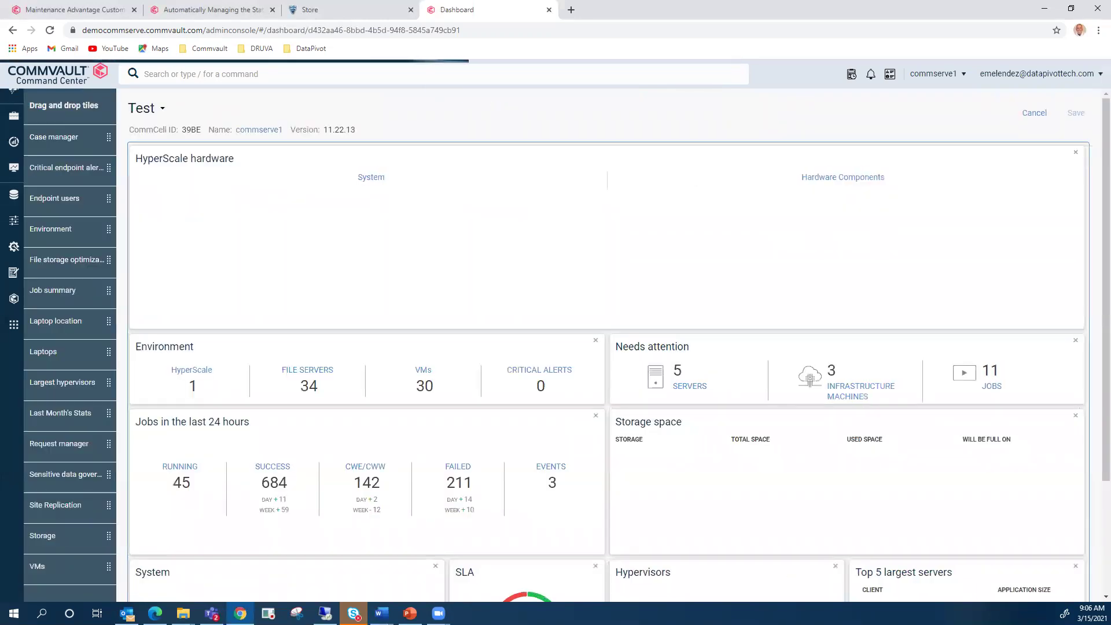
# Remove the System and SLA tiles from the Test dashboard
pyautogui.scroll(-1, 766, 502)
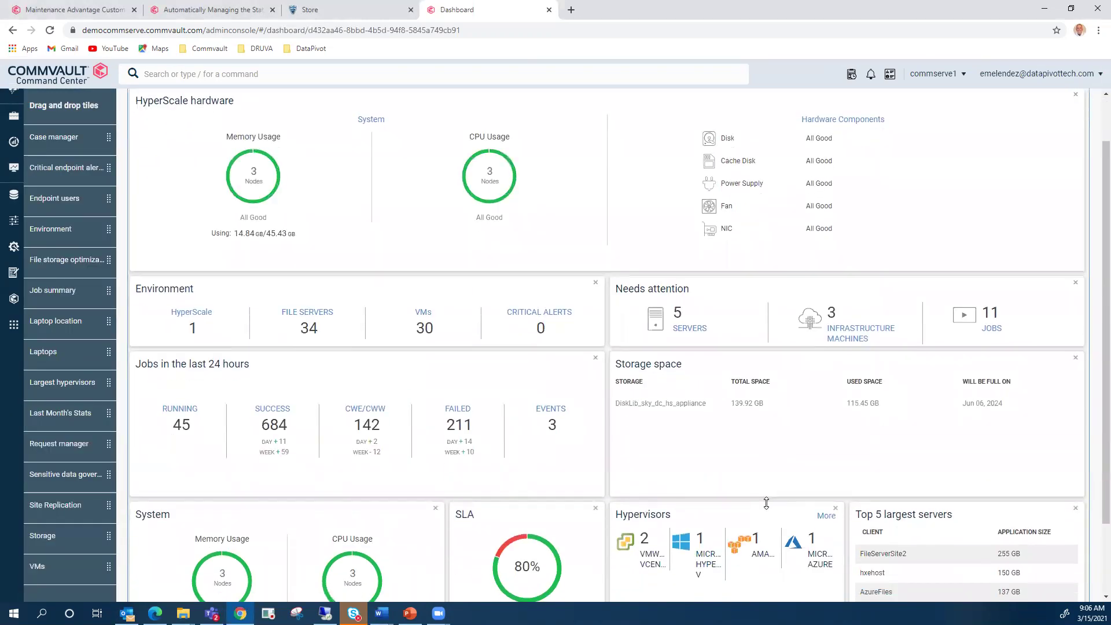
pyautogui.scroll(-2, 766, 502)
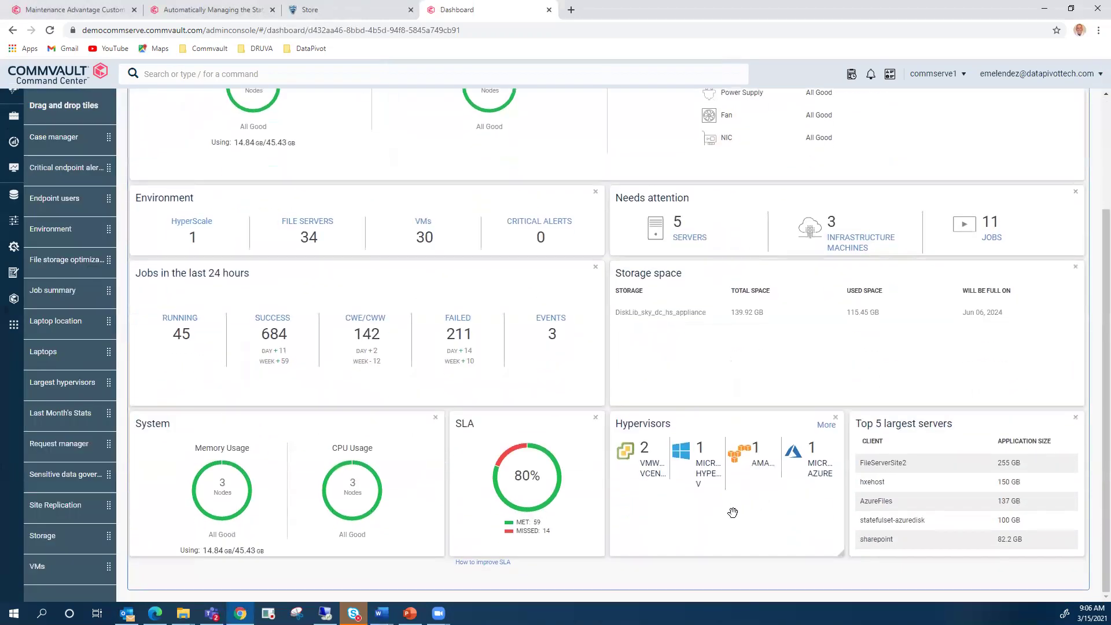
pyautogui.click(436, 417)
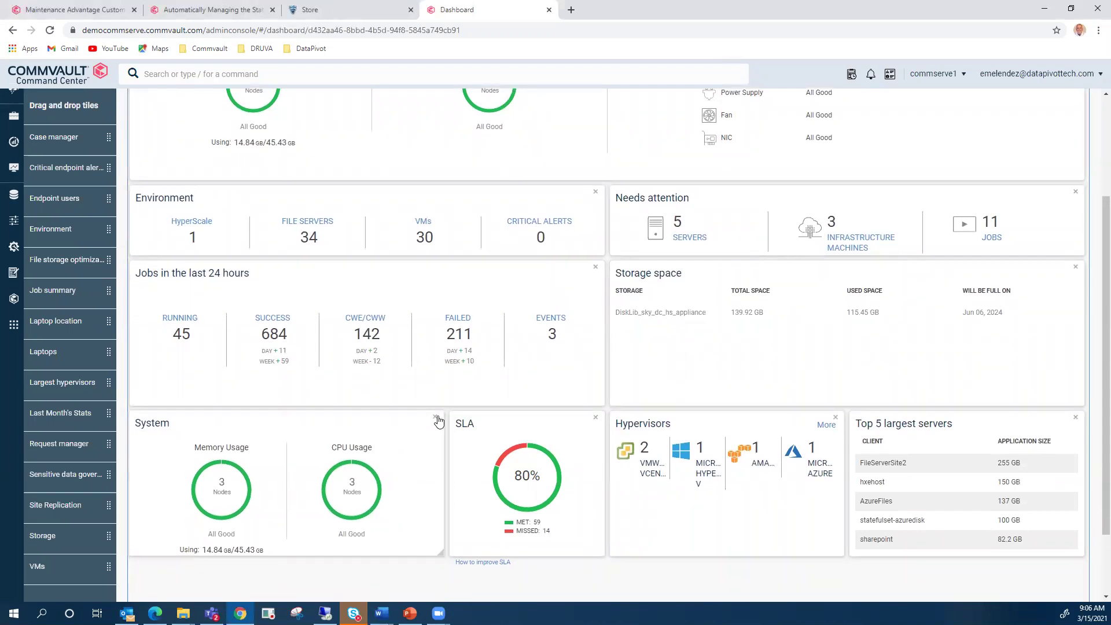
pyautogui.click(596, 417)
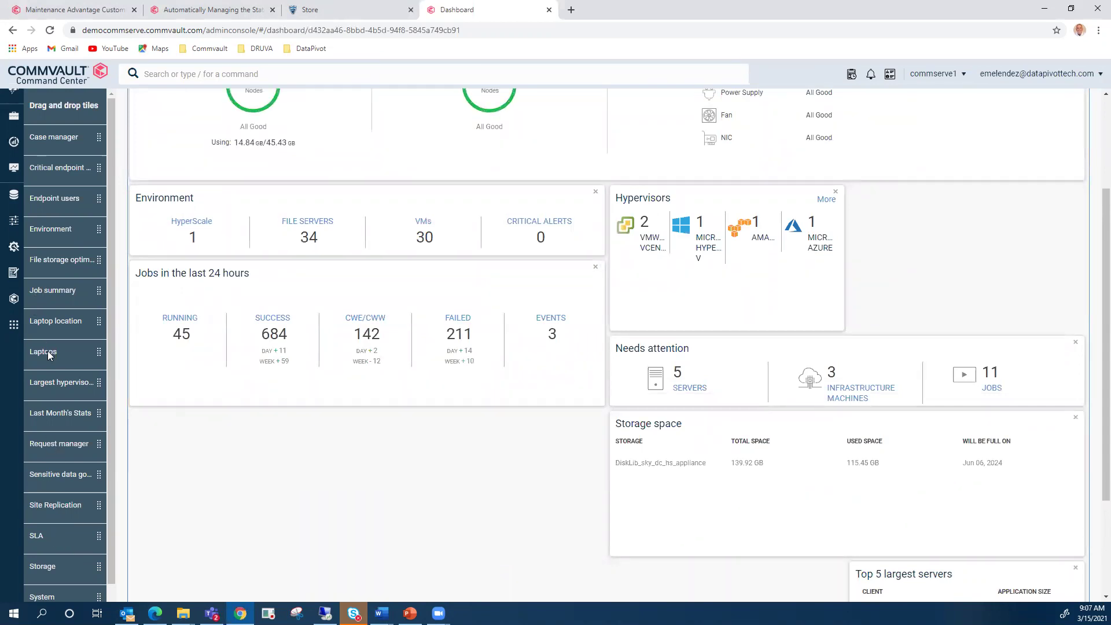
# Add Laptops and Site Replication tiles, move Hypervisors to the lower right, and save the layout
pyautogui.moveTo(47, 350); pyautogui.dragTo(288, 498)
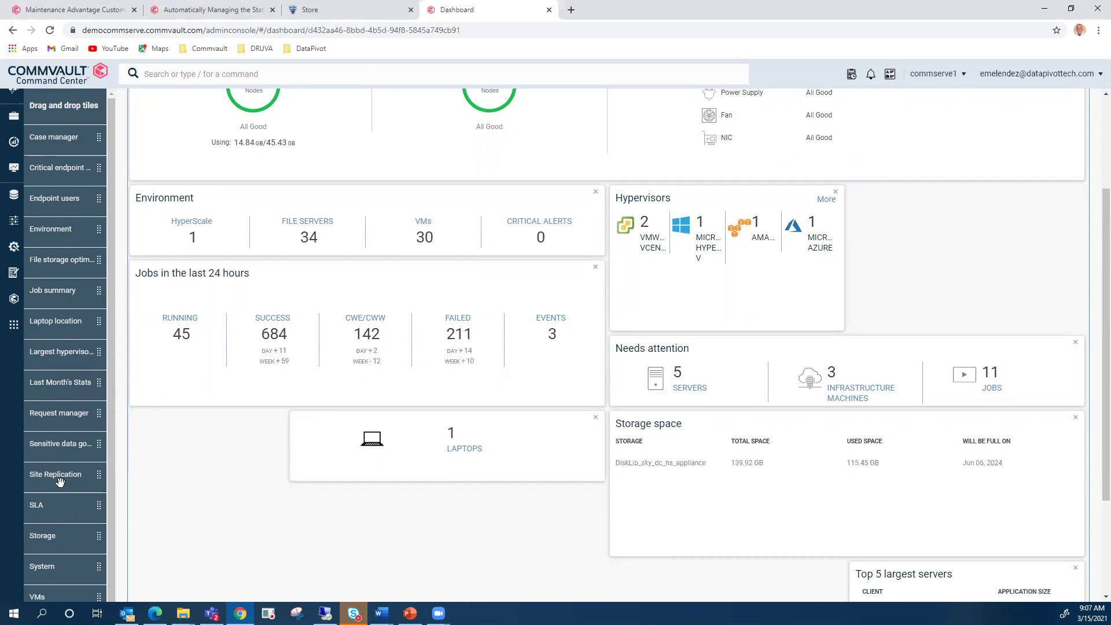
pyautogui.moveTo(60, 478); pyautogui.dragTo(341, 573)
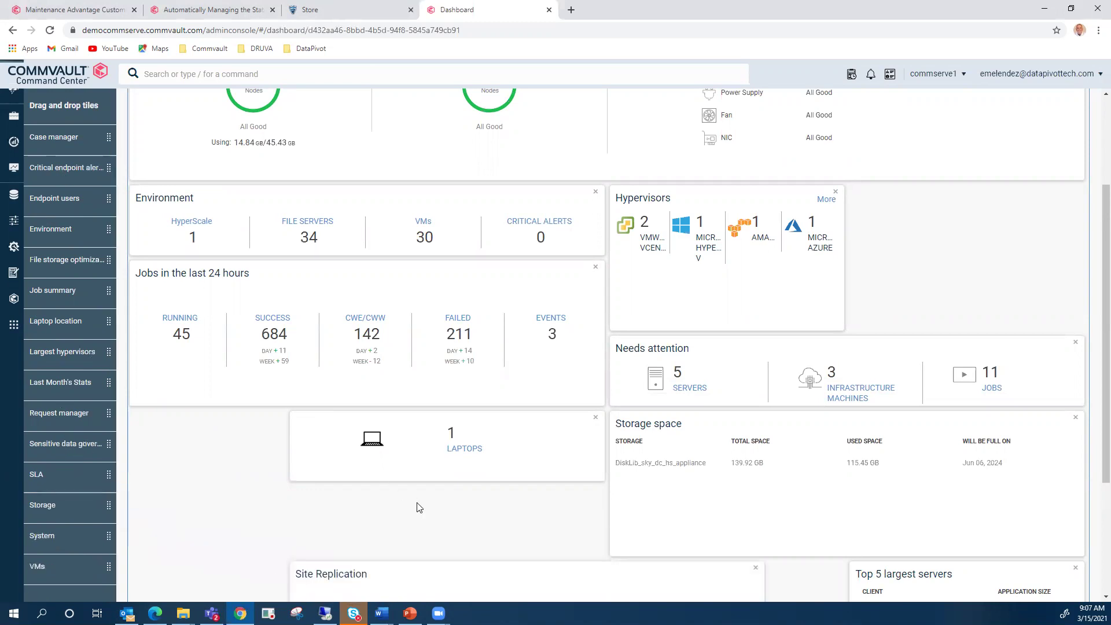
pyautogui.moveTo(784, 254); pyautogui.dragTo(932, 434)
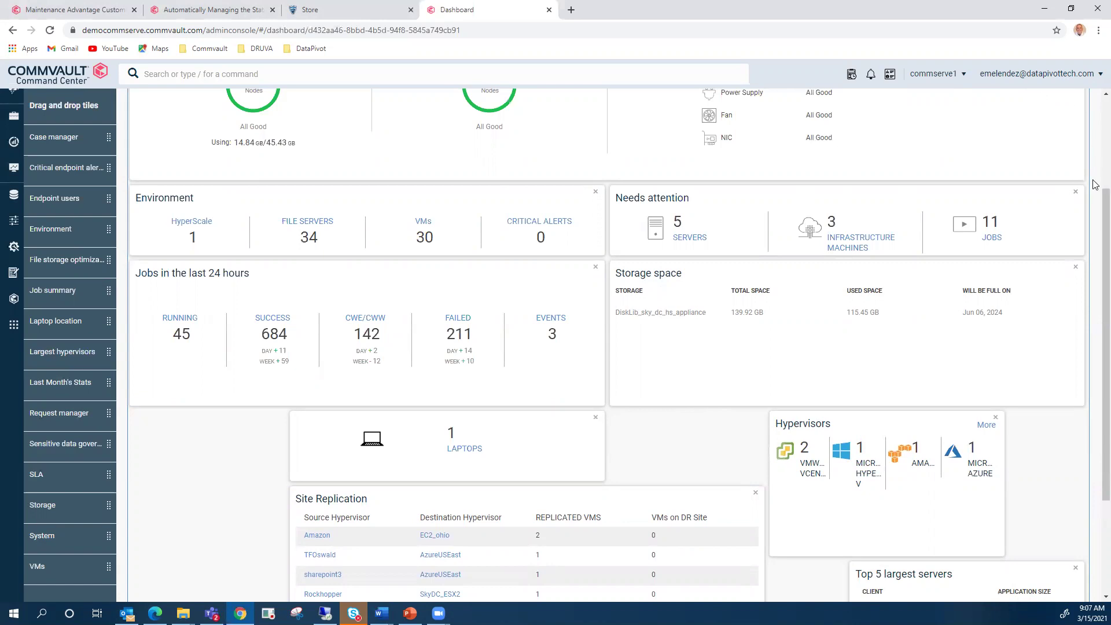
pyautogui.scroll(3, 1095, 197)
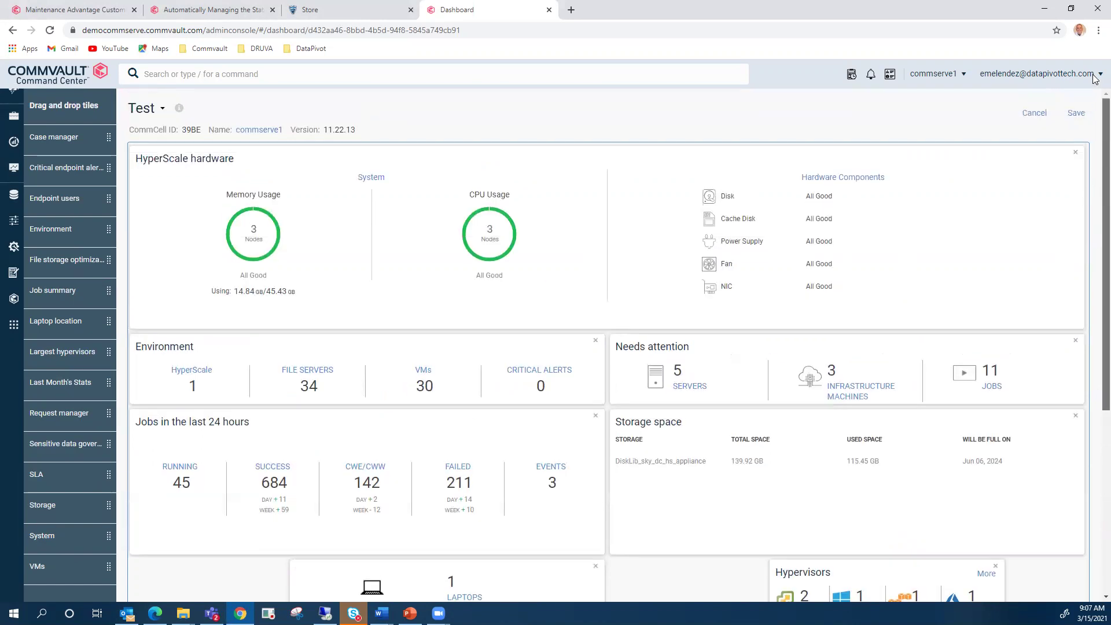
pyautogui.click(1076, 114)
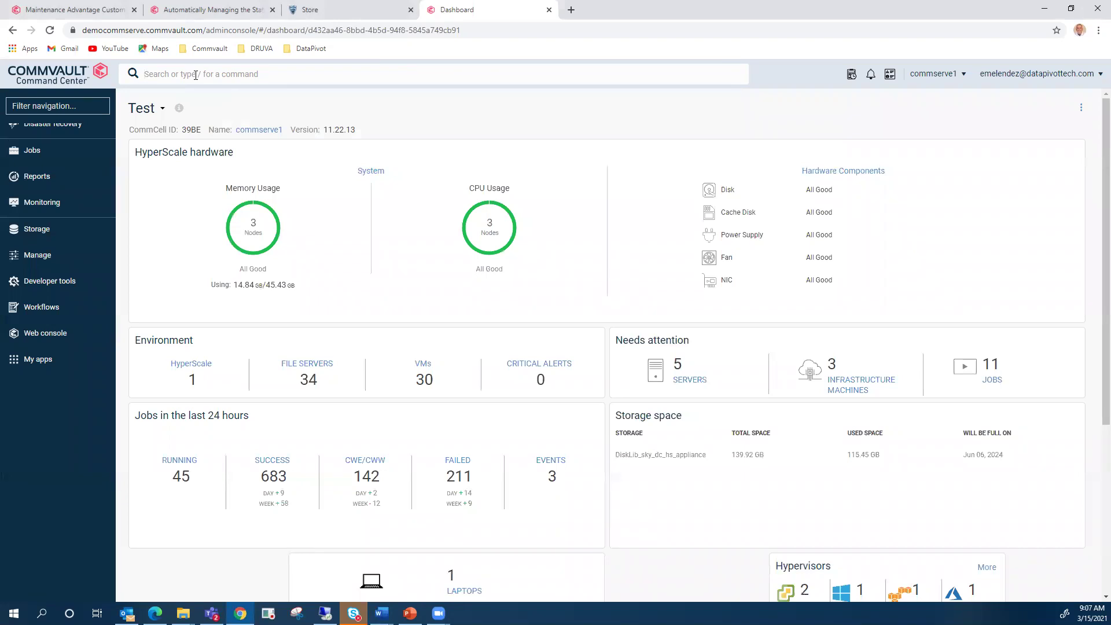
pyautogui.write('/backup')
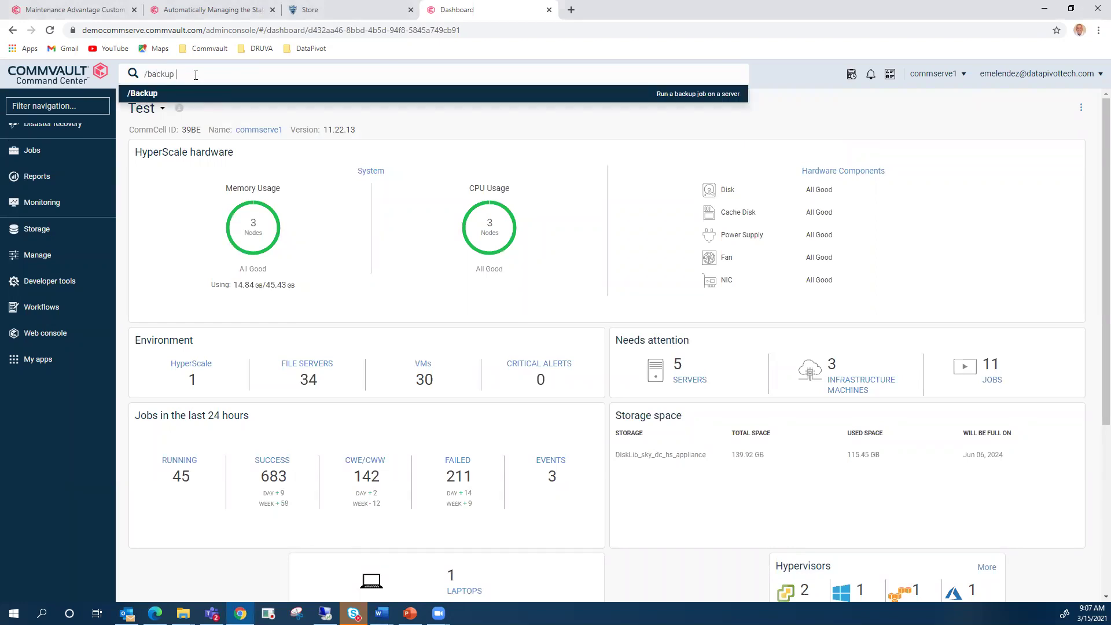
pyautogui.write(' oswald')
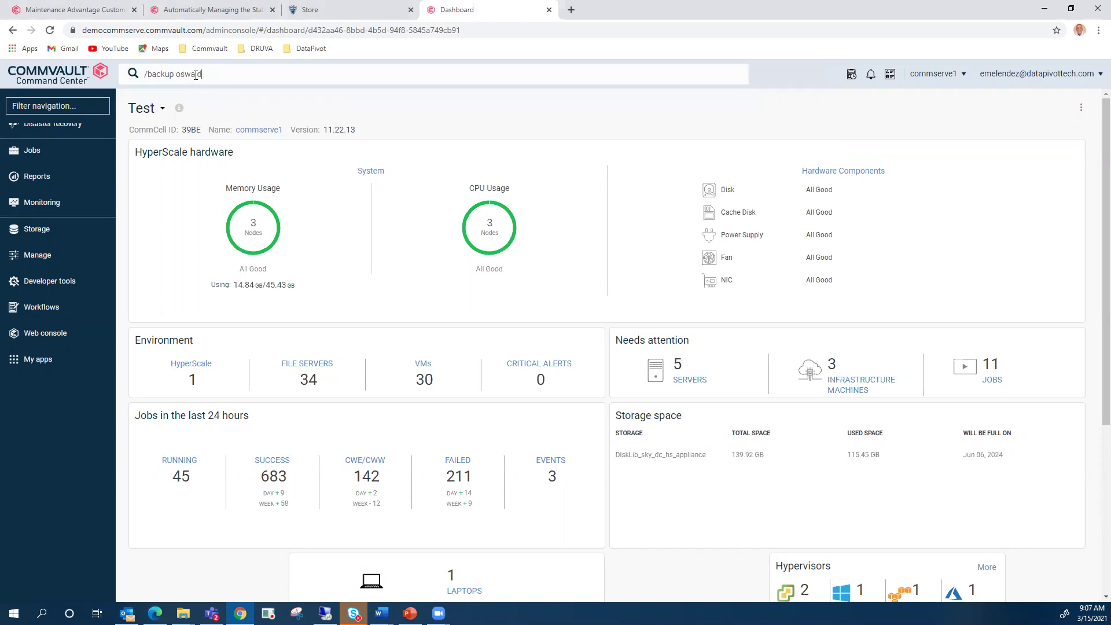
pyautogui.press('Return')
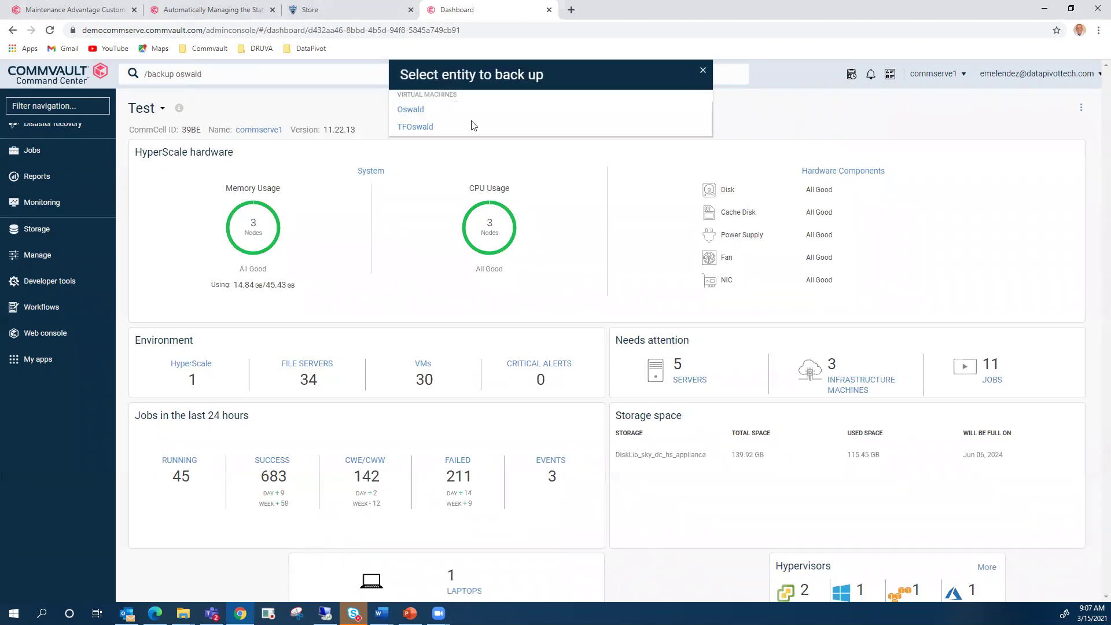
pyautogui.click(420, 110)
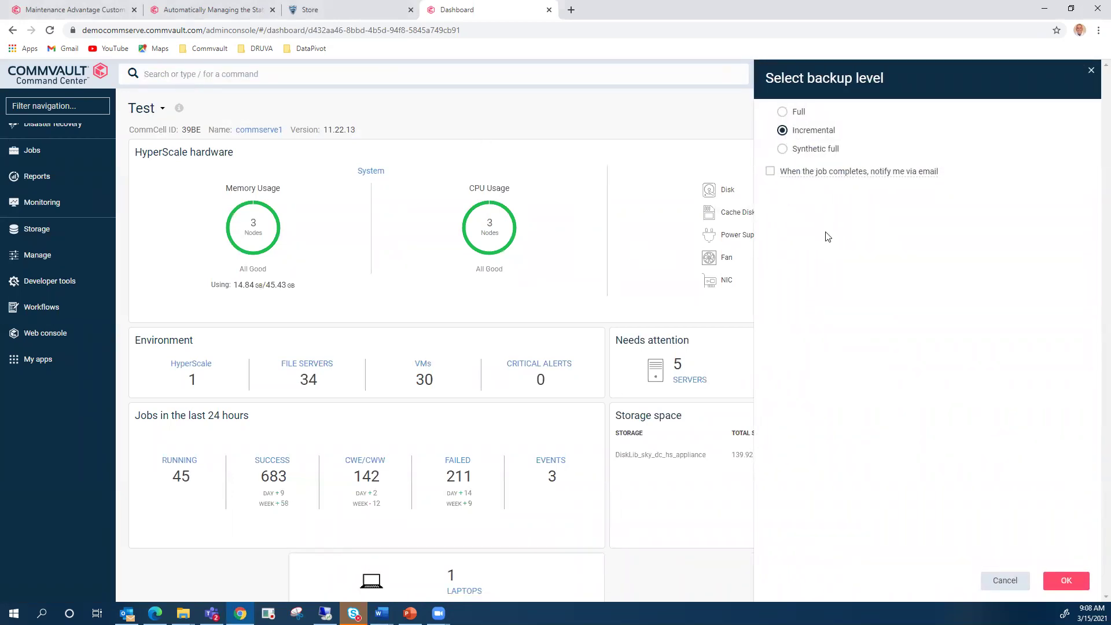
pyautogui.click(1004, 581)
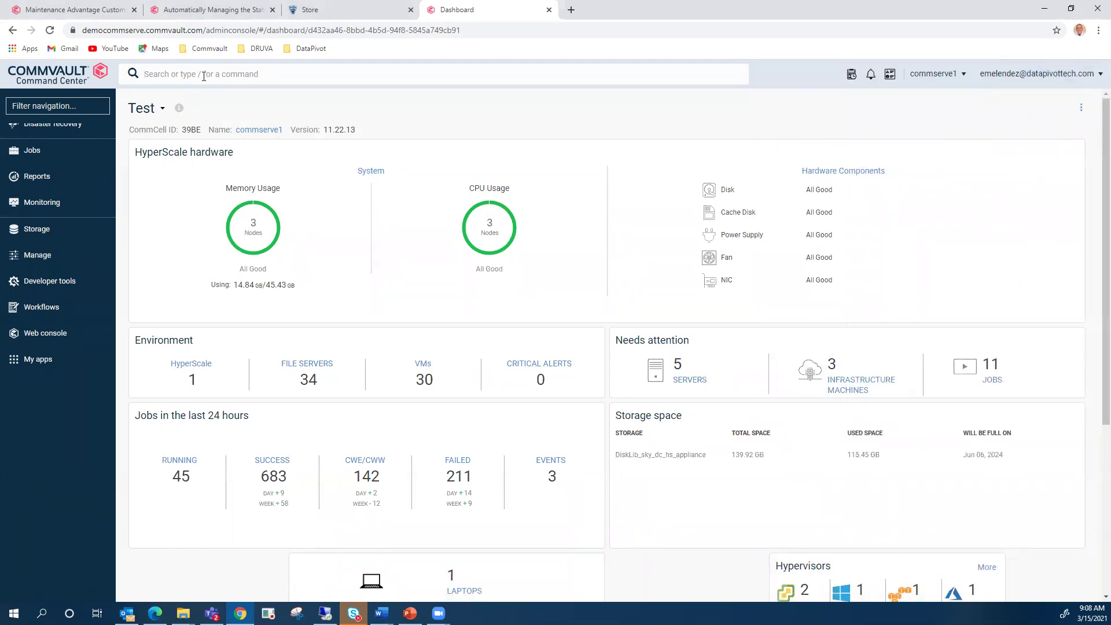
# Run '/restore azure' in the command bar and pick azure_base_vms_snap(Azure) to see its restore types
pyautogui.write('/restore azure')
pyautogui.press('Return')
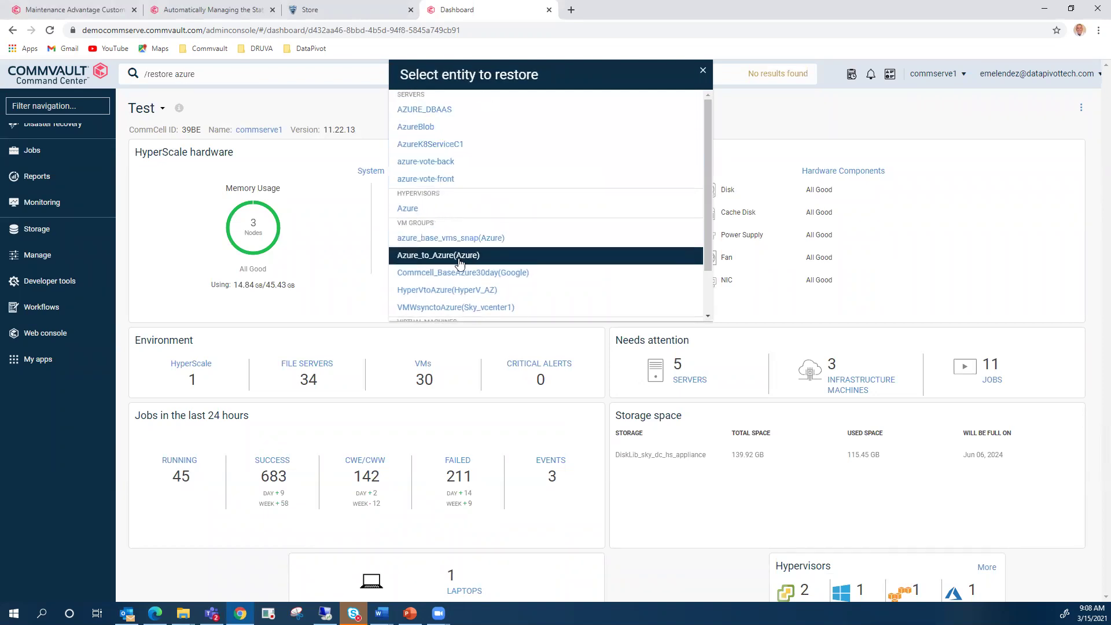
pyautogui.click(445, 241)
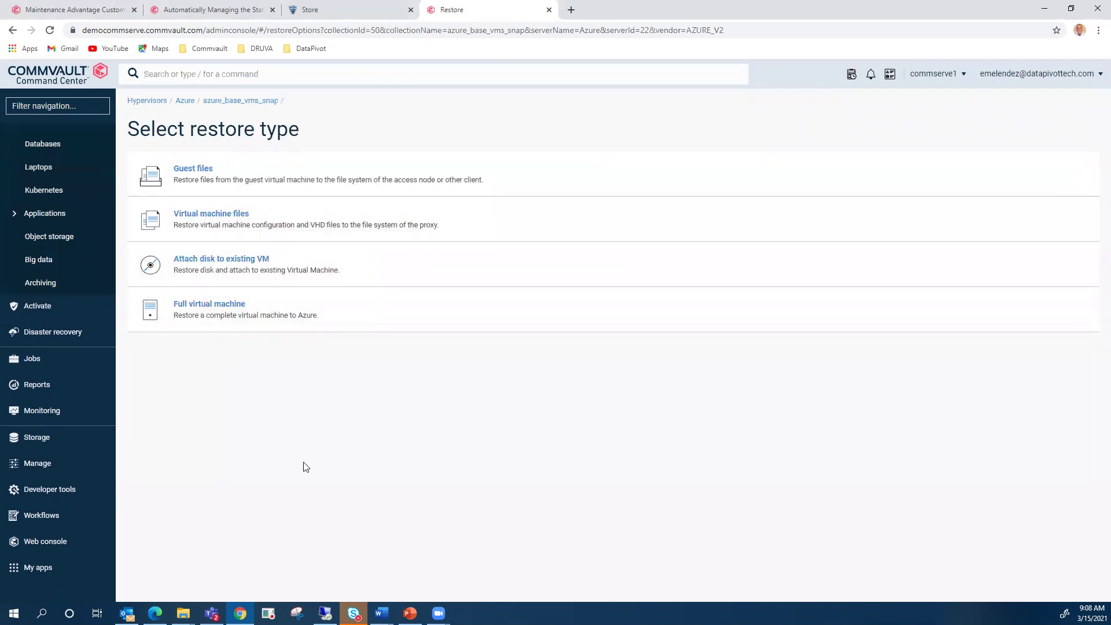
pyautogui.press('/')
pyautogui.click(49, 472)
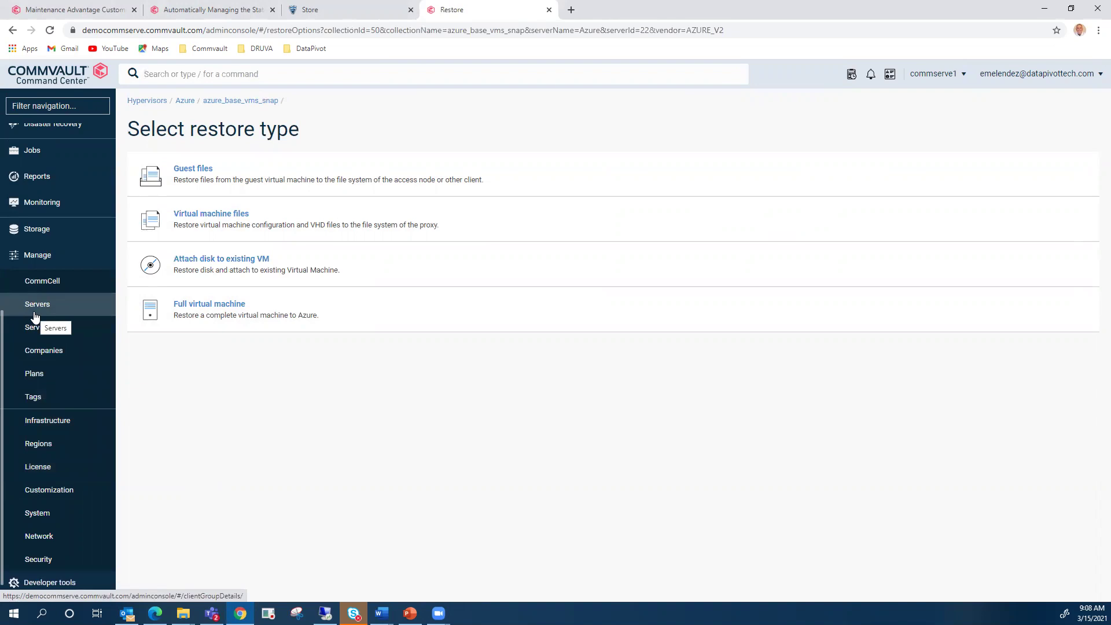
# Open the Plans list, then view the Store's 'policy' apps such as Policy to Plan Conversion
pyautogui.click(34, 375)
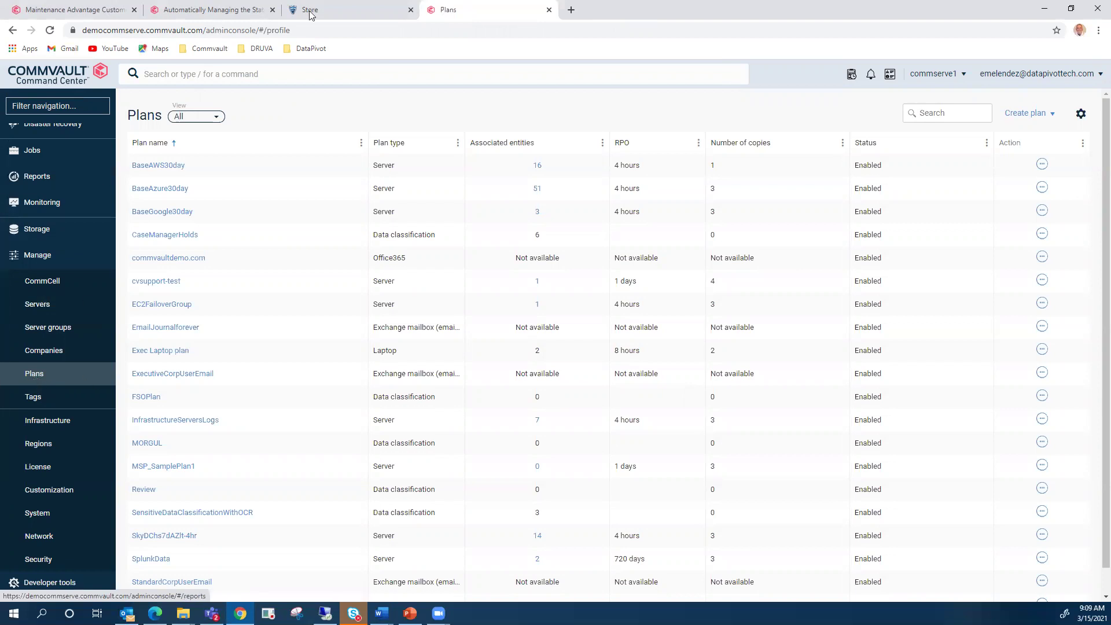
pyautogui.click(362, 8)
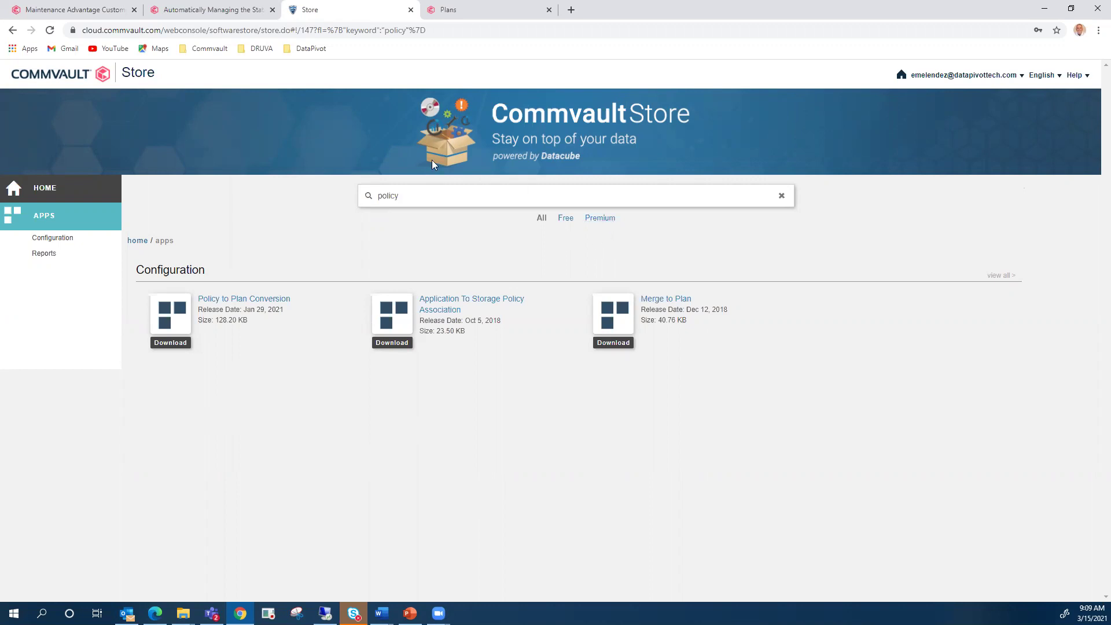
pyautogui.click(449, 14)
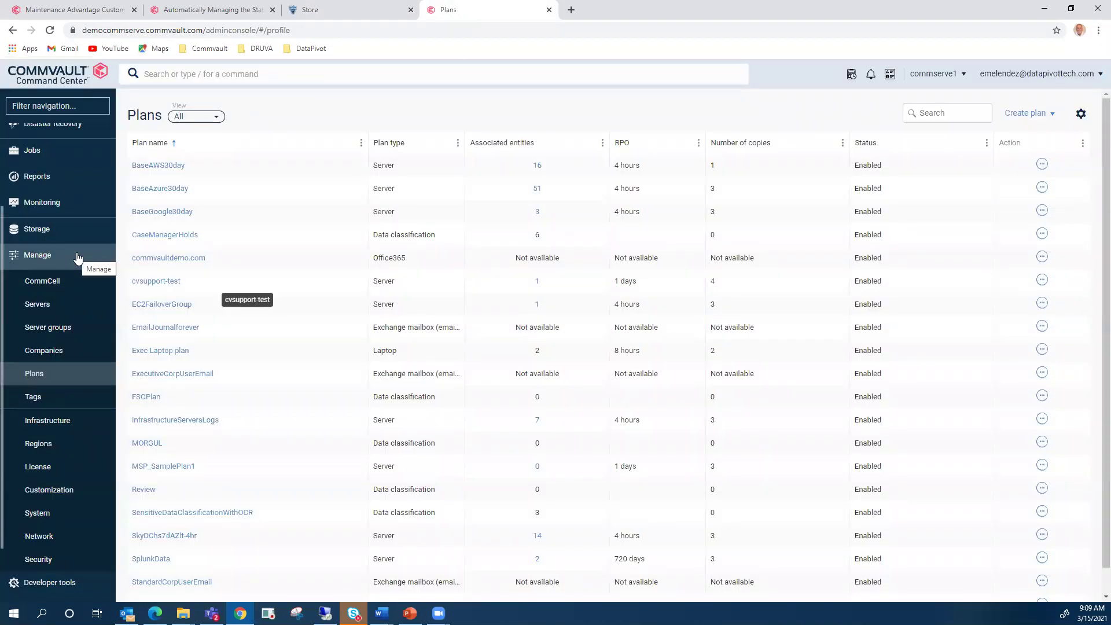
# Navigate to Disaster recovery > Replication and switch to the Failover groups list
pyautogui.click(35, 230)
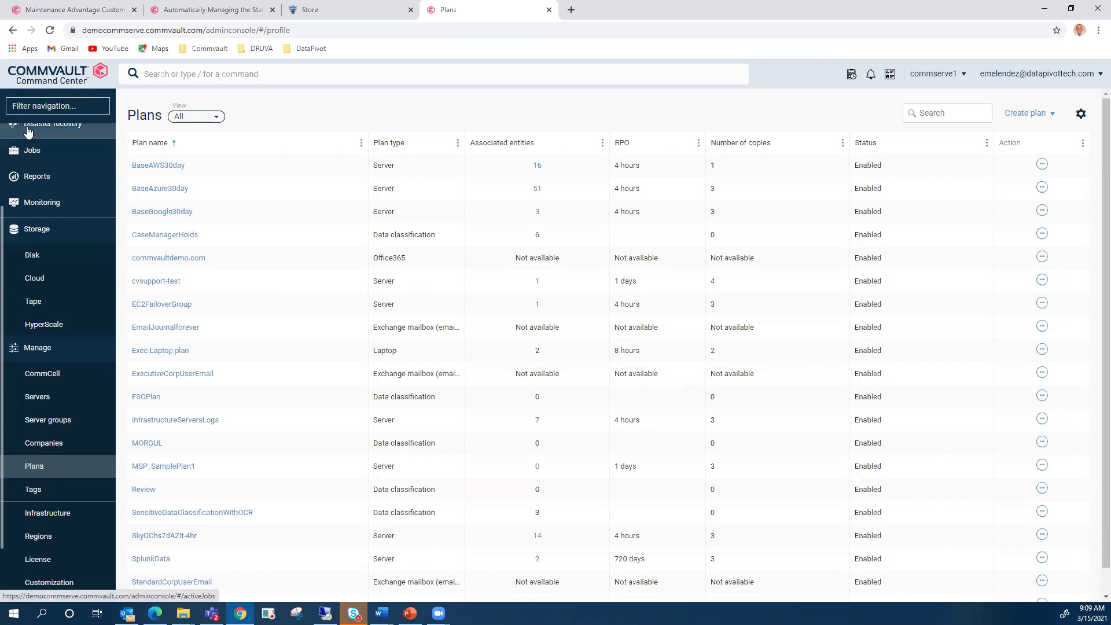
pyautogui.click(28, 129)
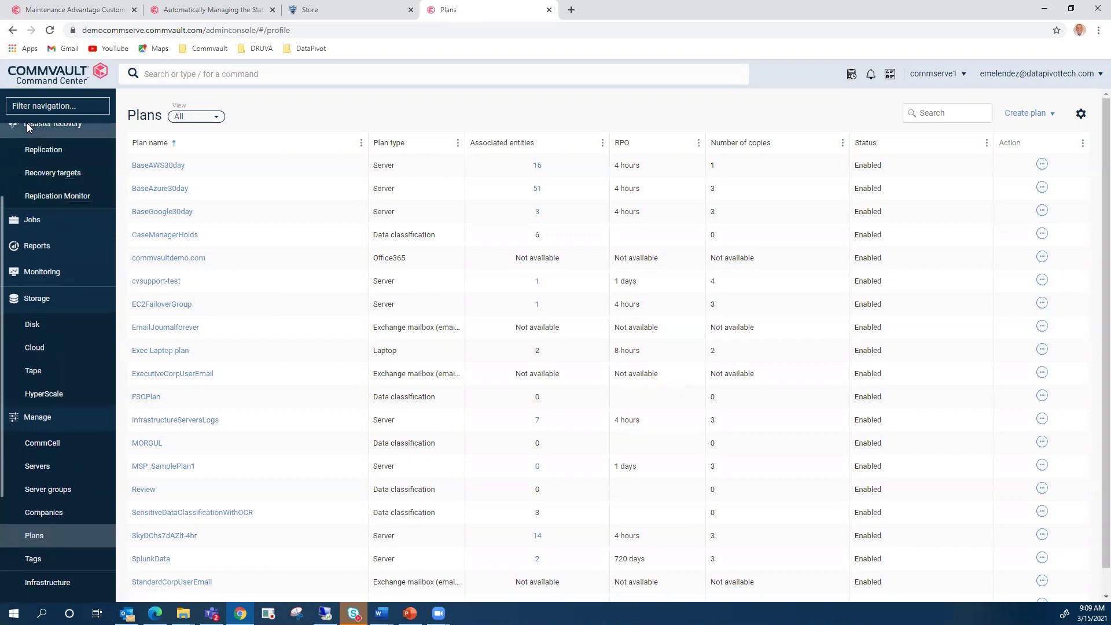
pyautogui.click(33, 153)
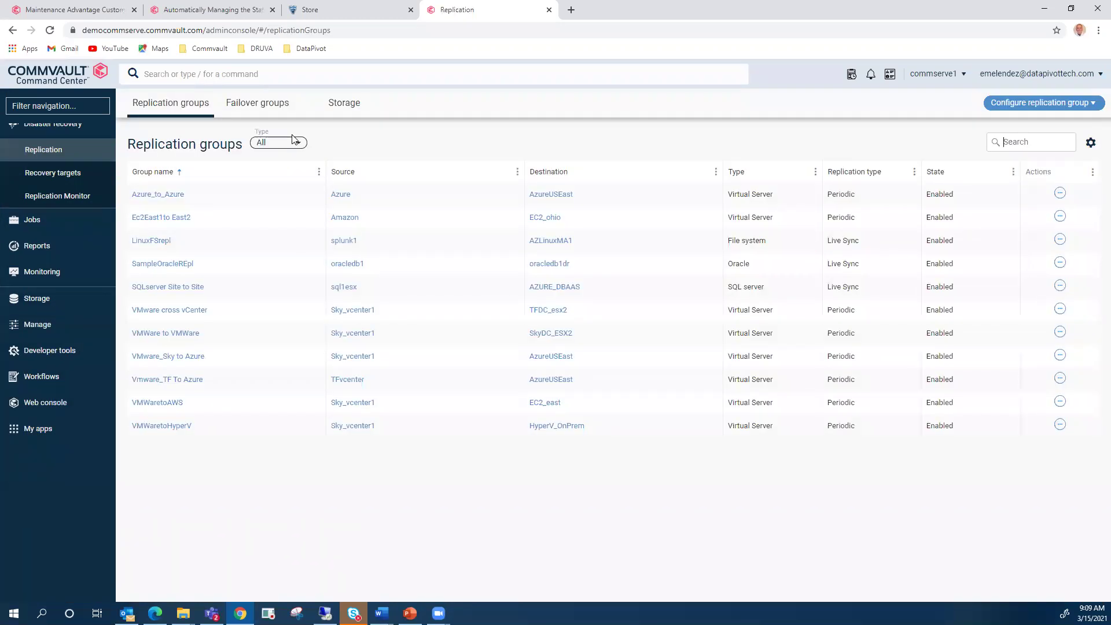
pyautogui.click(260, 104)
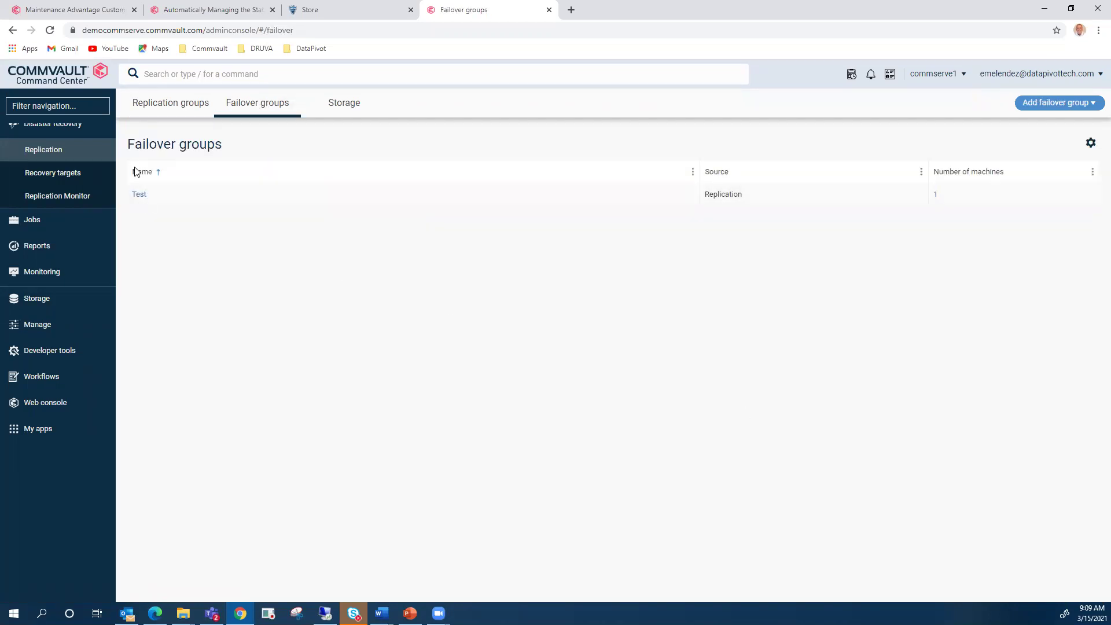
# Open the Test failover group and start a test failover, then dismiss the confirmation without running it
pyautogui.click(137, 198)
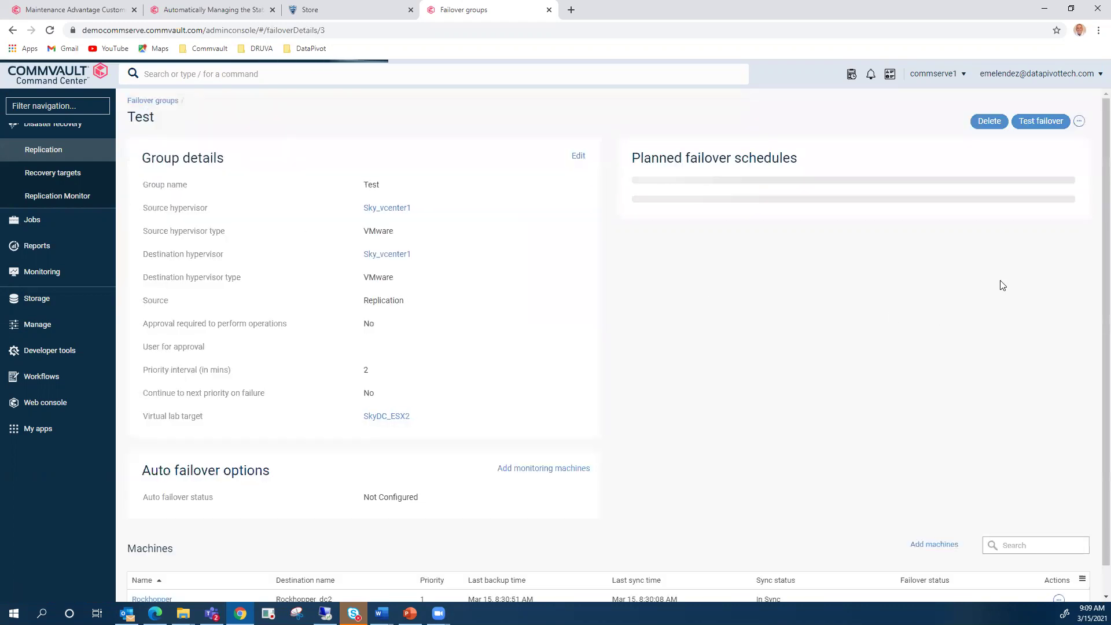
pyautogui.click(1037, 123)
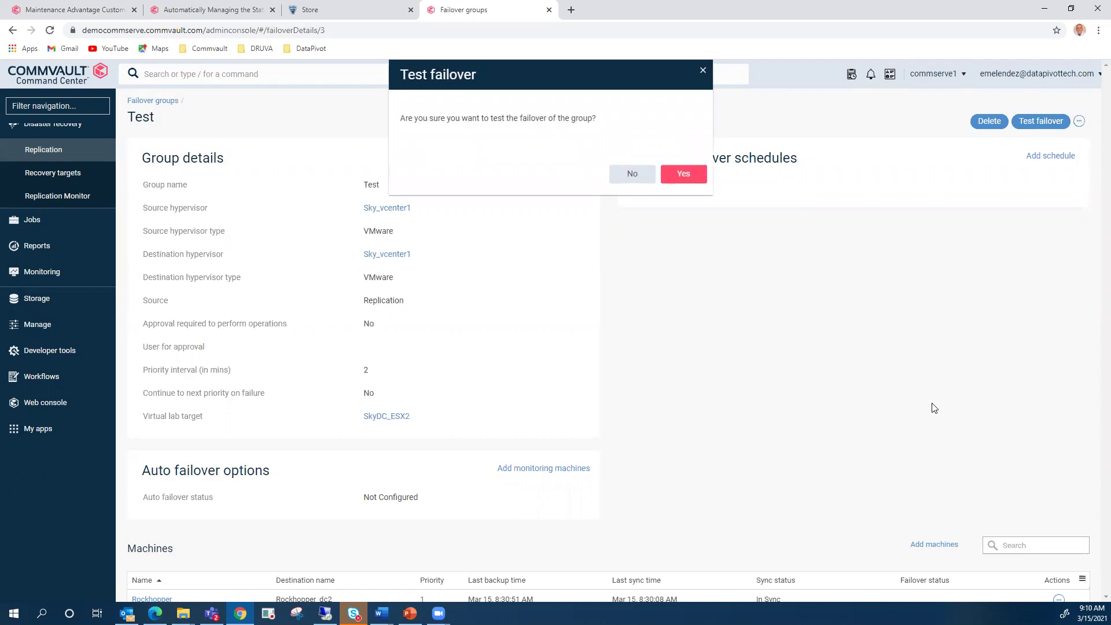
pyautogui.click(703, 70)
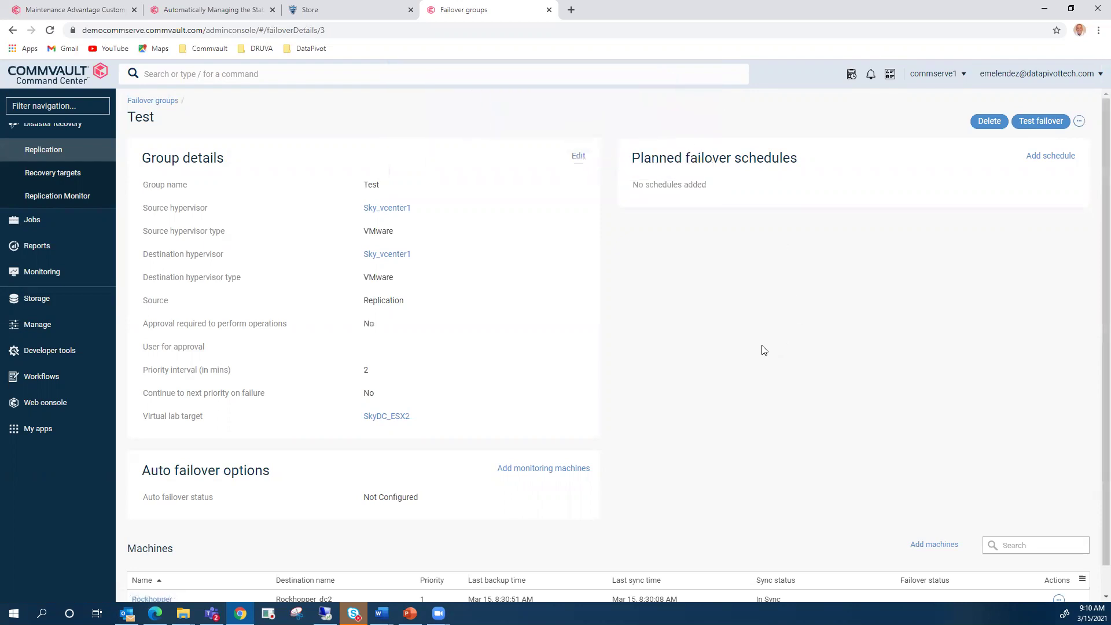